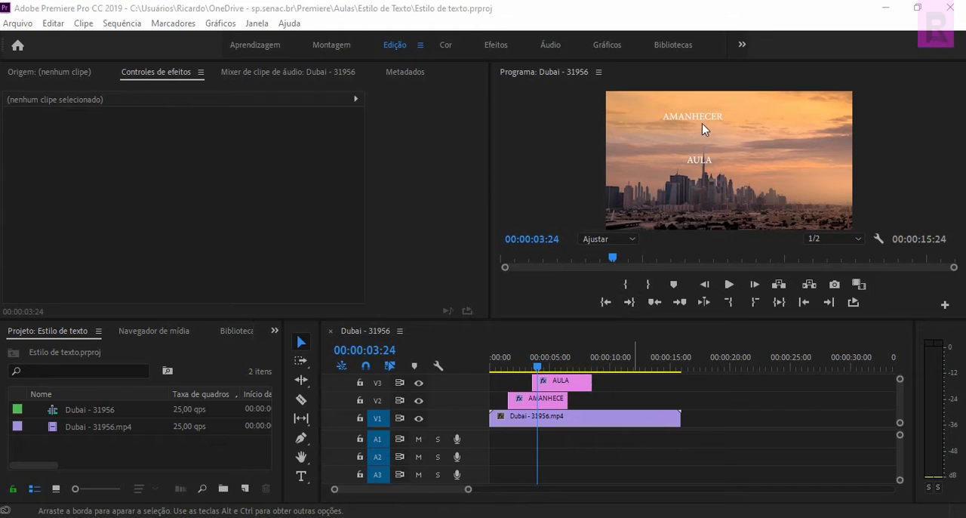
Delete the AULA title clip from track V3.
click(553, 400)
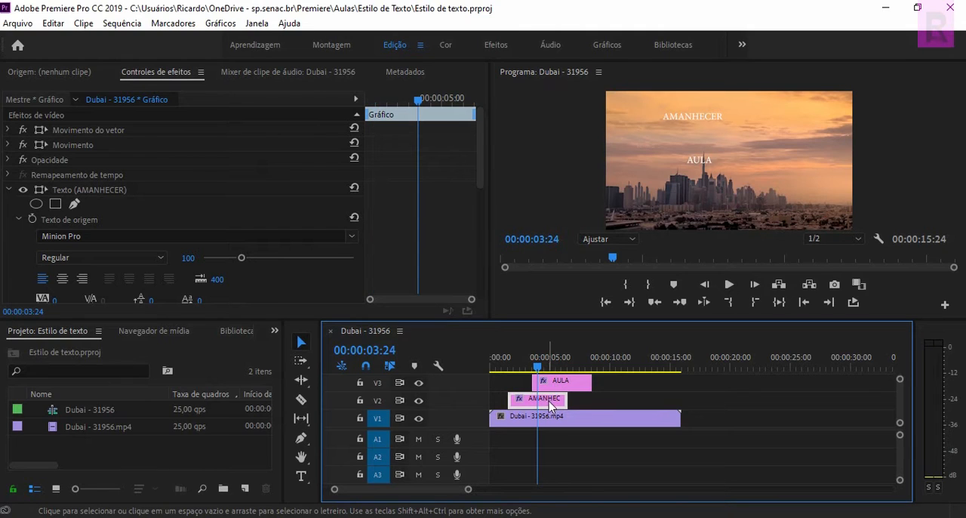
click(567, 387)
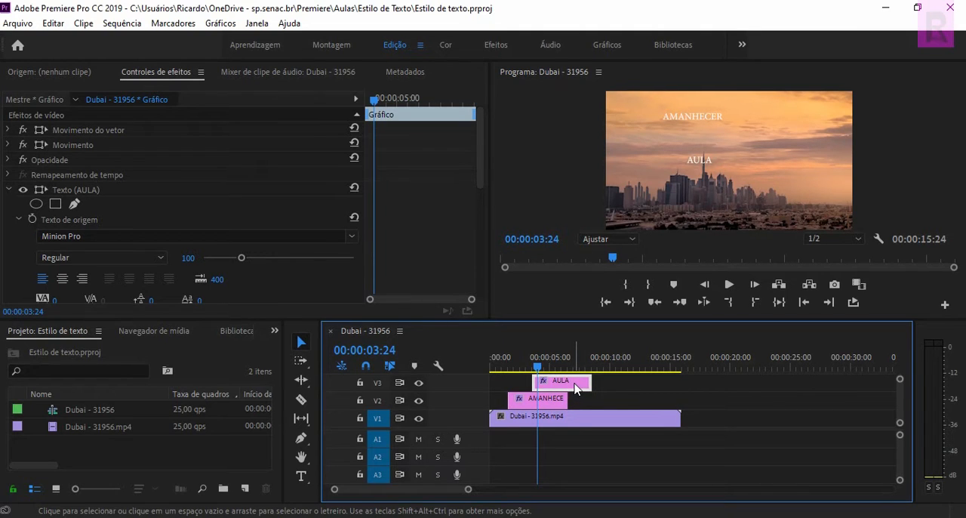
key(Delete)
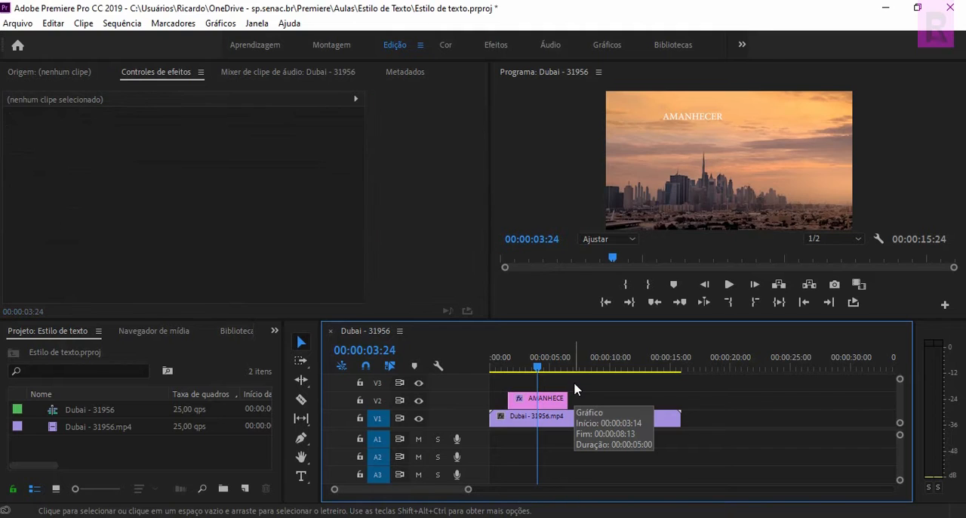
Add a new text graphic reading "dfsghlsduhglsdg" over the skyline at 00:00:00:24.
drag(536, 367, 501, 369)
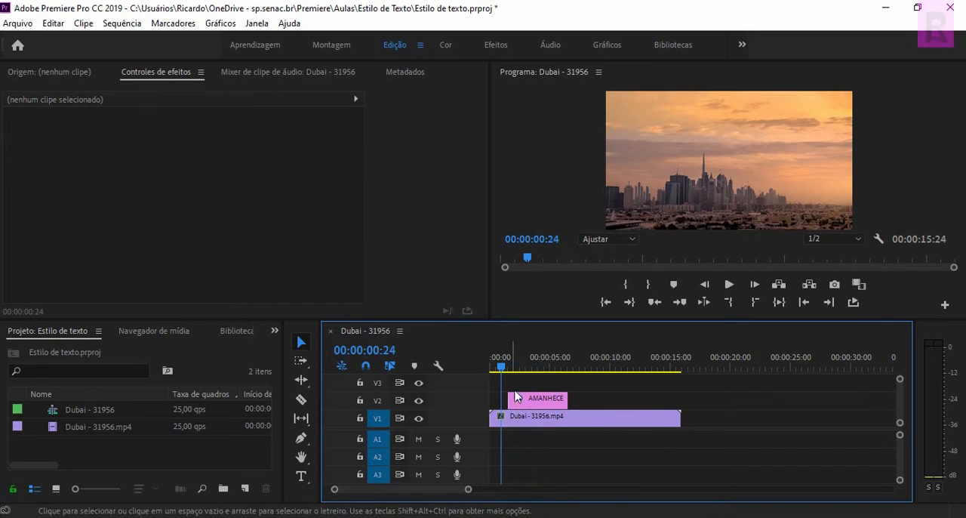
click(301, 477)
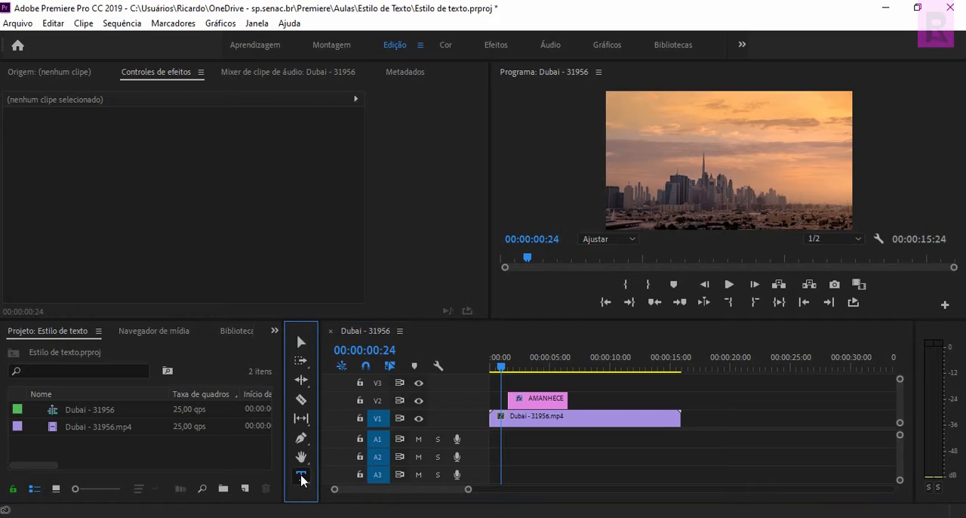
click(654, 157)
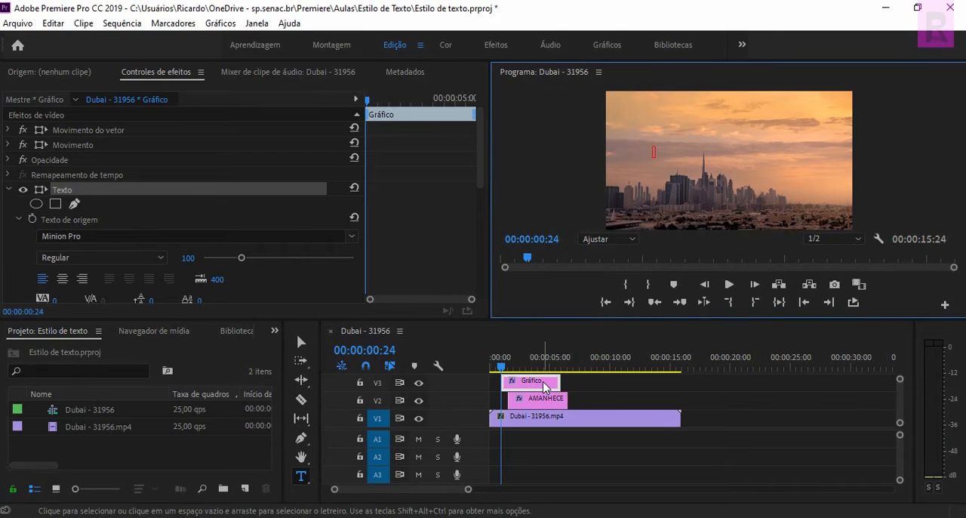
text(dfsghlsduhglsdg)
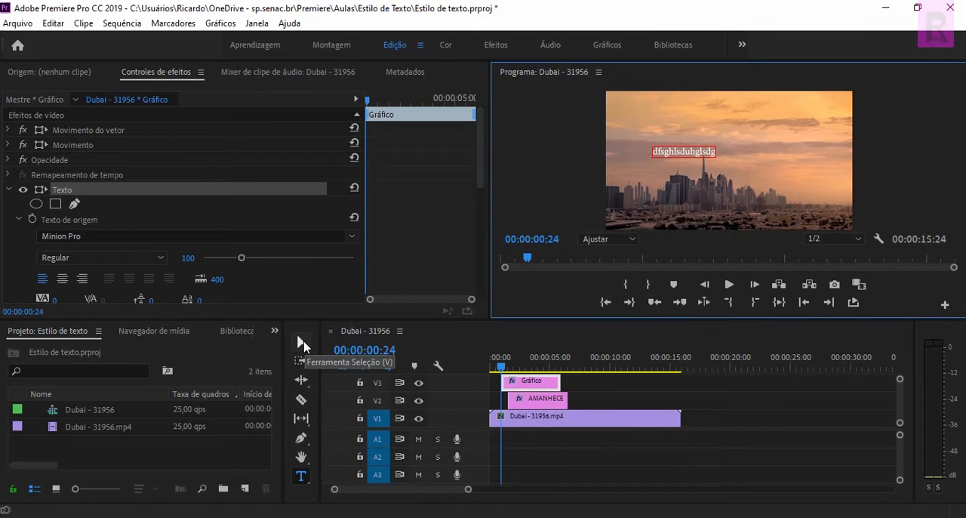
click(302, 344)
Delete the "dfsghlsduhglsdg" text clip from track V3.
click(578, 383)
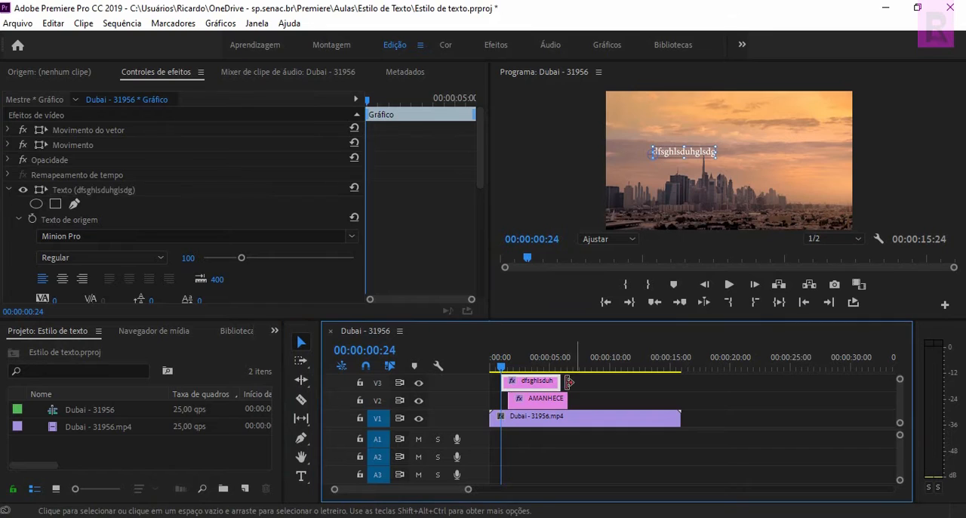
click(547, 384)
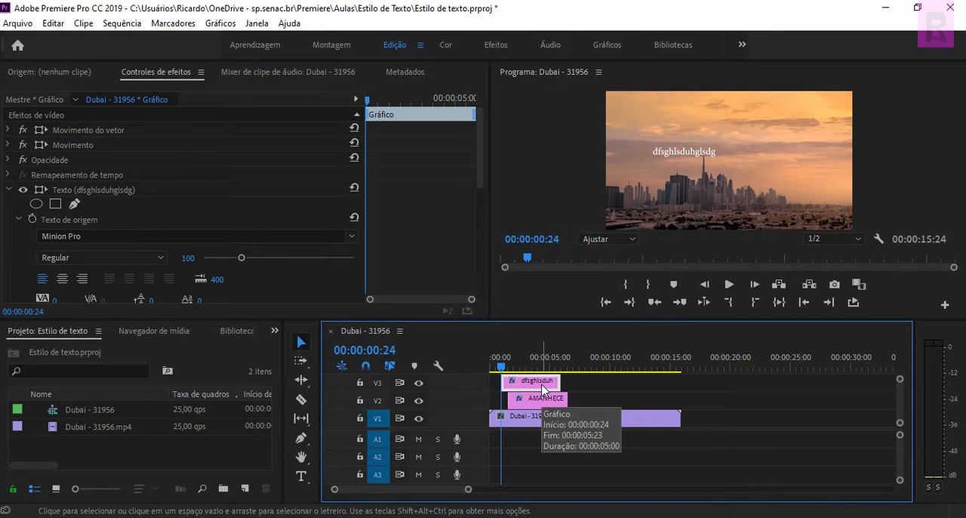
key(Delete)
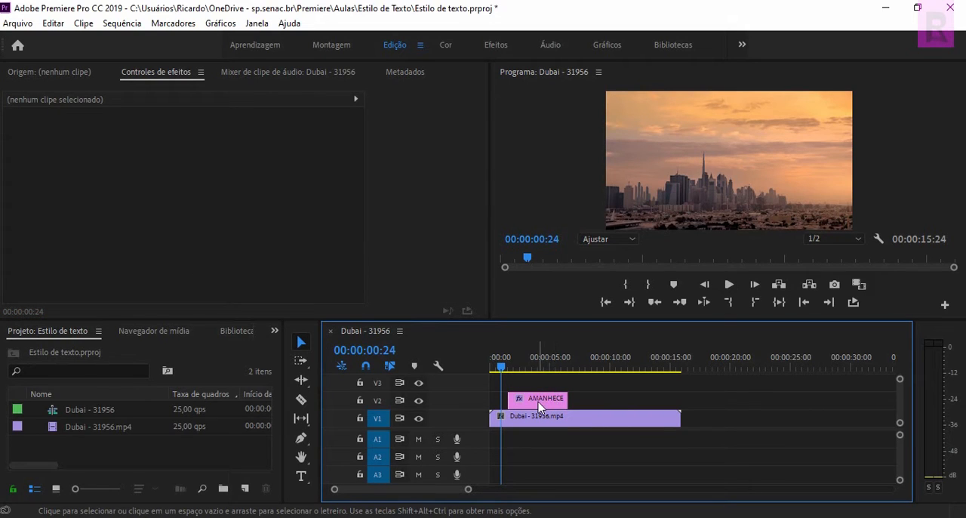
Scrub over the start of the AMANHECER title to 00:00:02:09 and back to 00:00:00:19 to check when it appears.
click(538, 402)
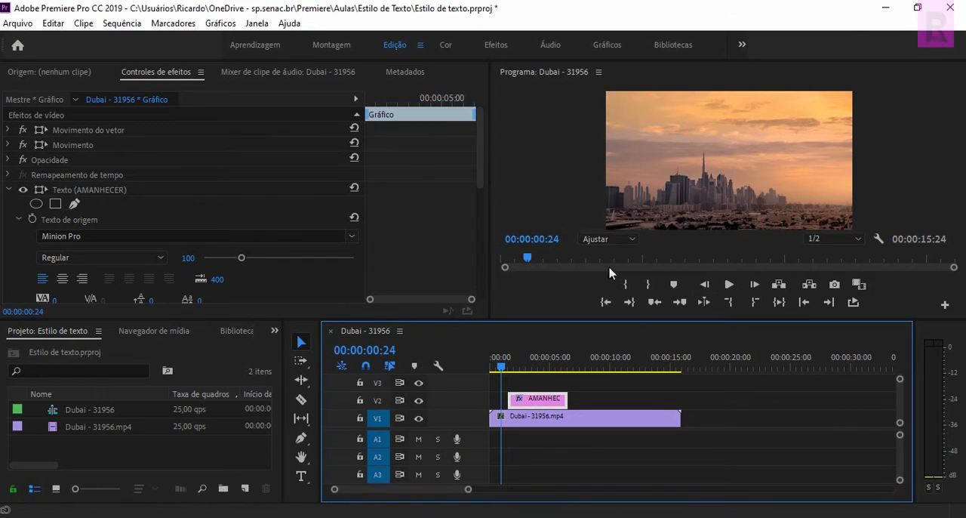
drag(501, 368, 517, 367)
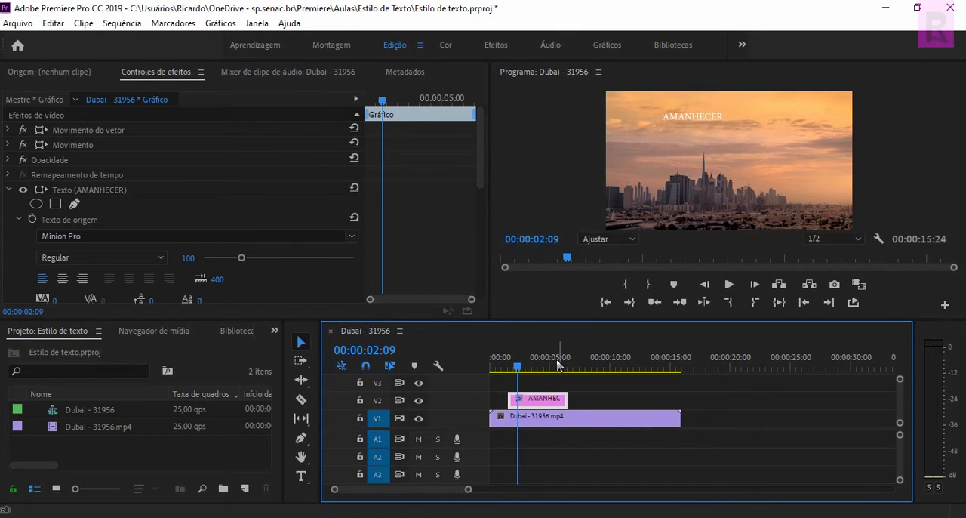
mouse_move(518, 368)
mouse_down()
mouse_move(493, 370)
mouse_move(502, 371)
mouse_up()
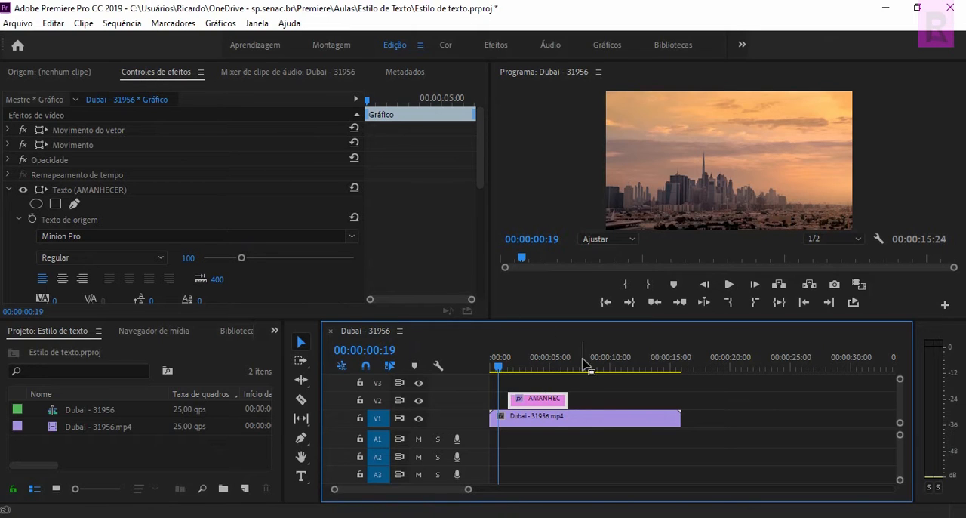
click(602, 406)
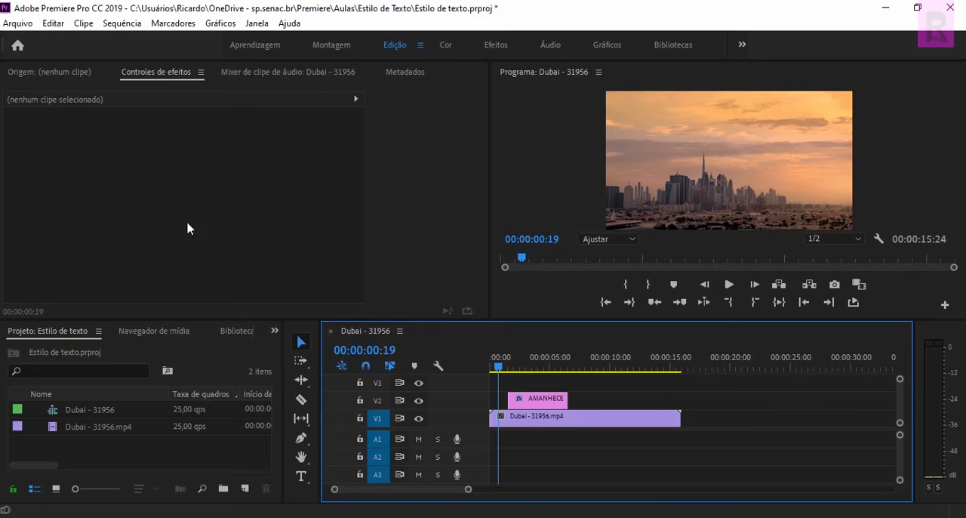
Select the AMANHECER title clip on V2 and move the playhead to 00:00:02:19.
click(543, 402)
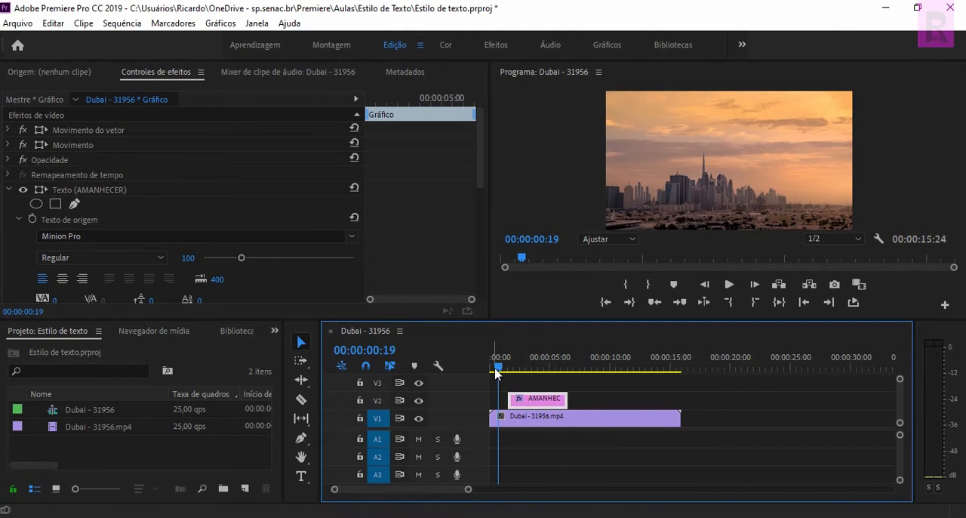
drag(498, 369, 524, 369)
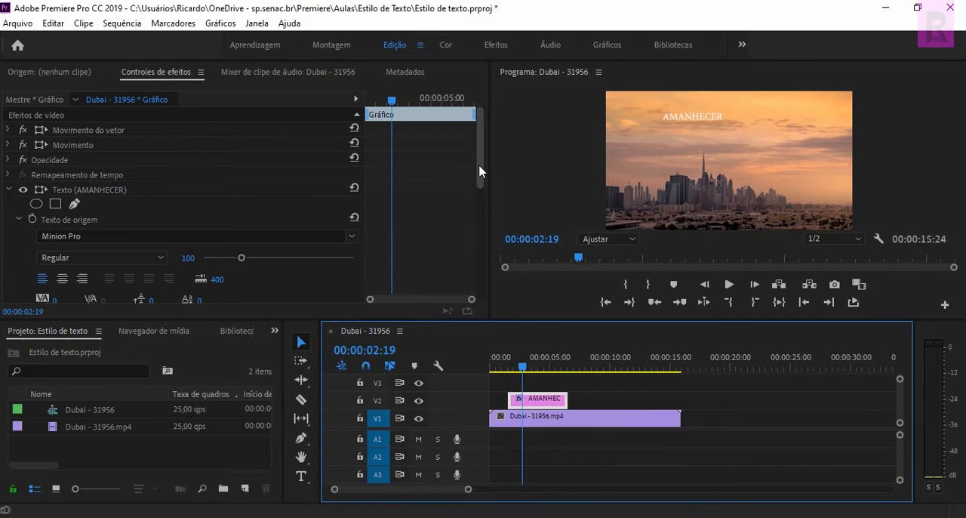
drag(480, 164, 480, 142)
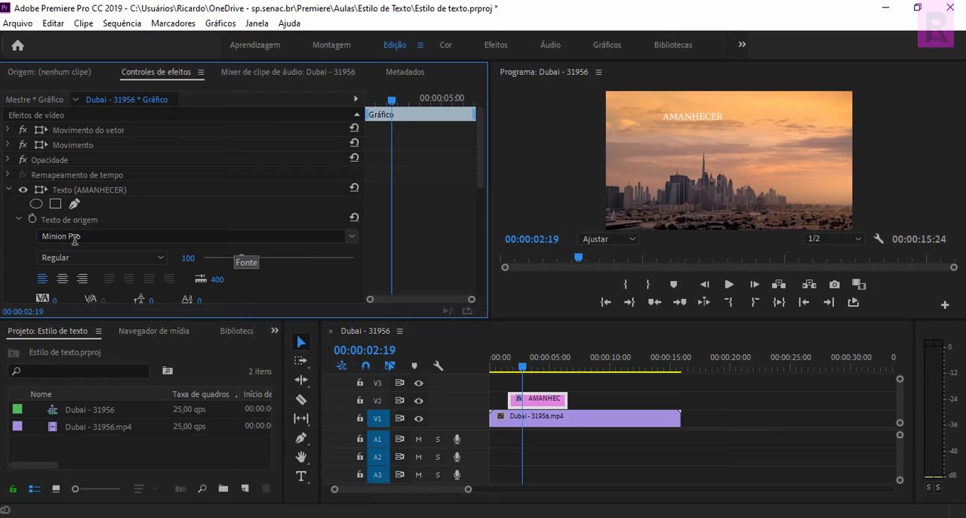
Set the AMANHECER text's font to Poplar Std and check its available styles.
click(352, 238)
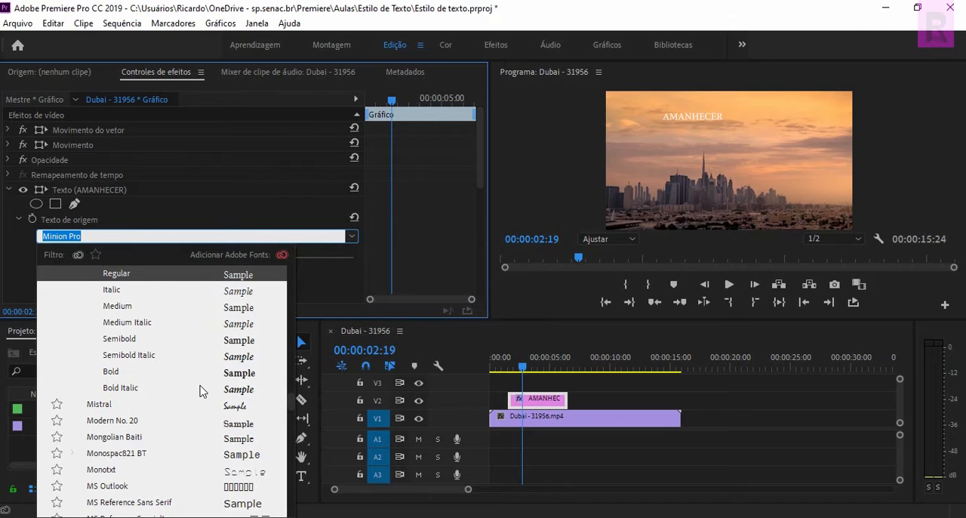
scroll(201, 377, down, 4)
scroll(201, 391, down, 4)
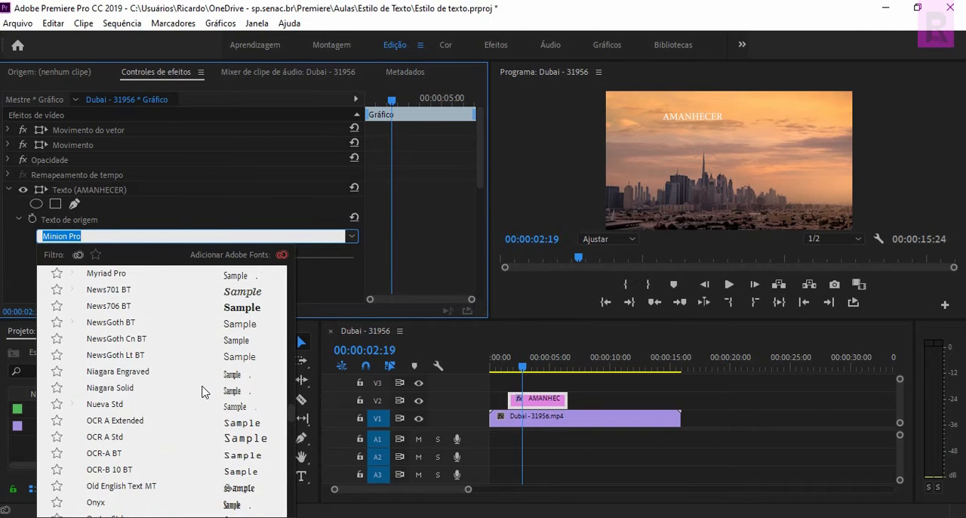
scroll(203, 391, down, 5)
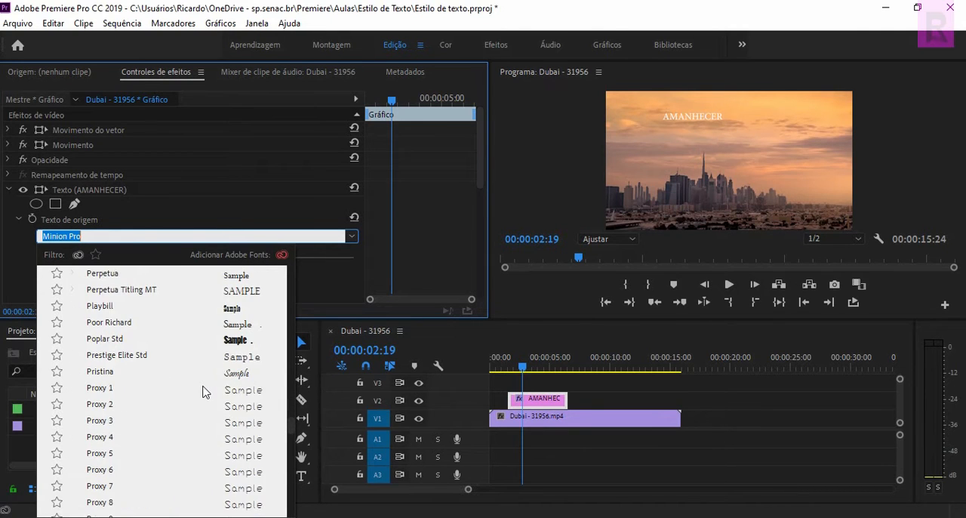
click(228, 340)
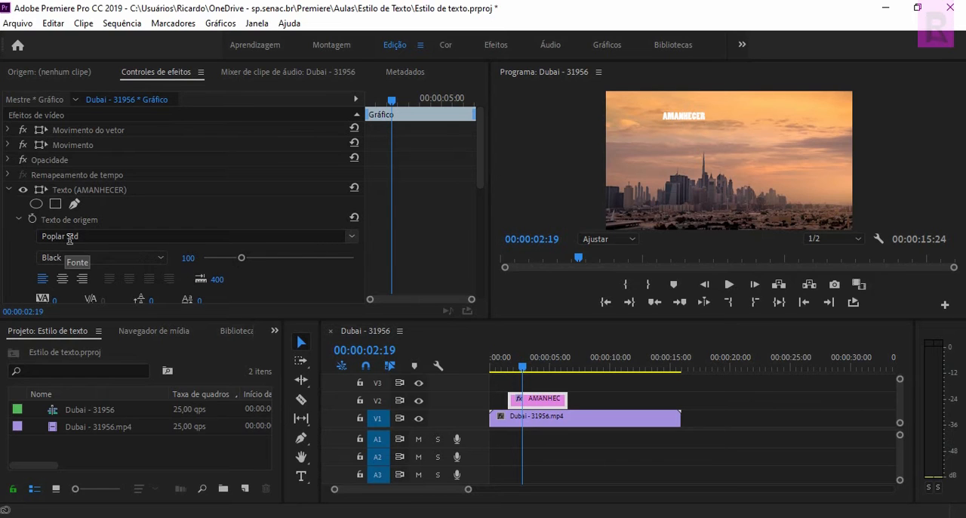
click(160, 258)
click(161, 260)
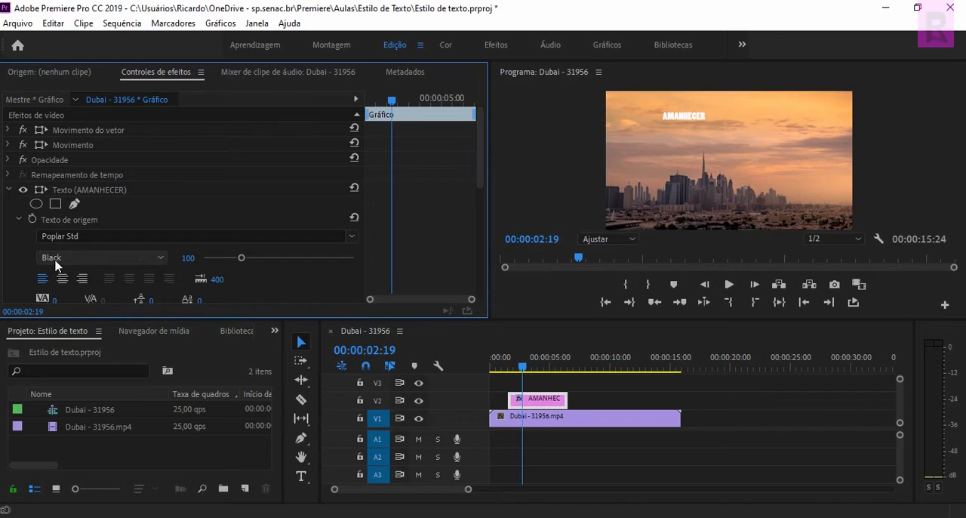
Set the AMANHECER text's font to Arial with the Regular style.
click(352, 236)
text(ari)
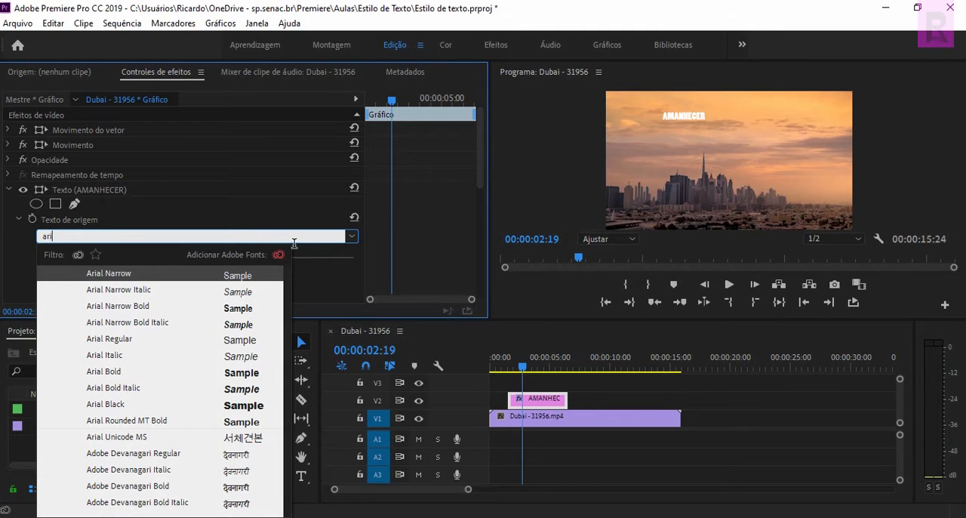
text(al)
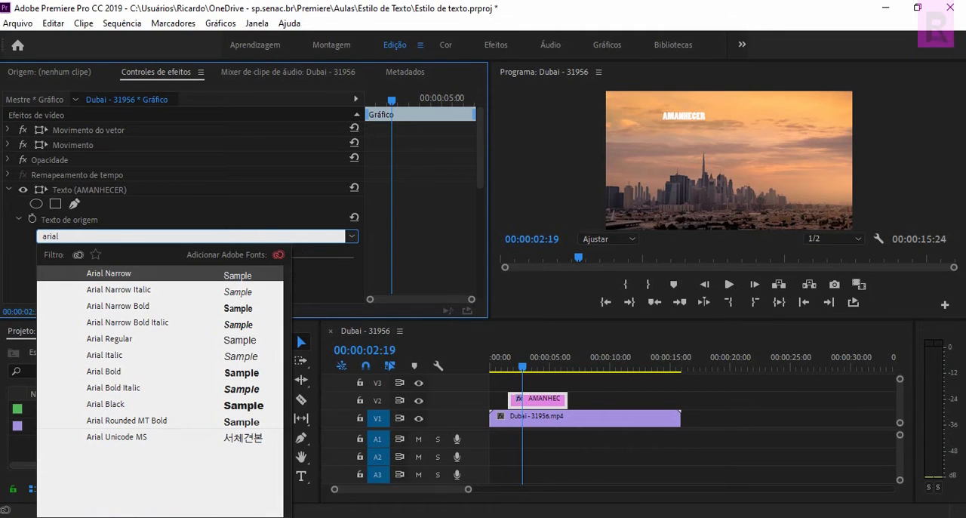
key(Return)
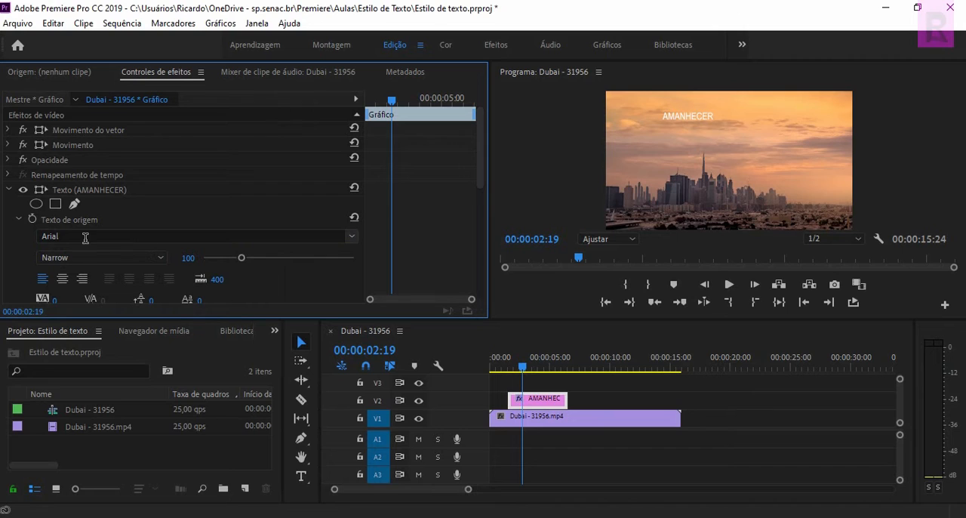
click(163, 259)
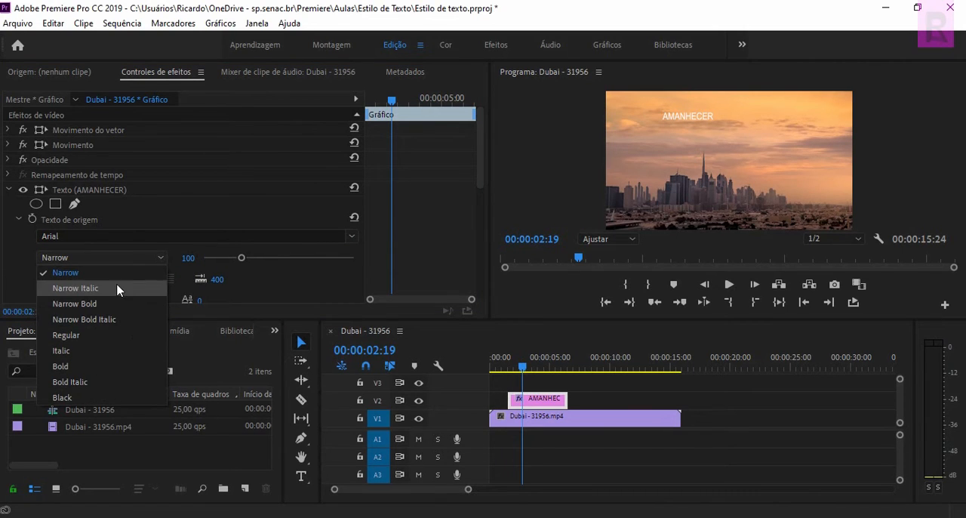
click(91, 335)
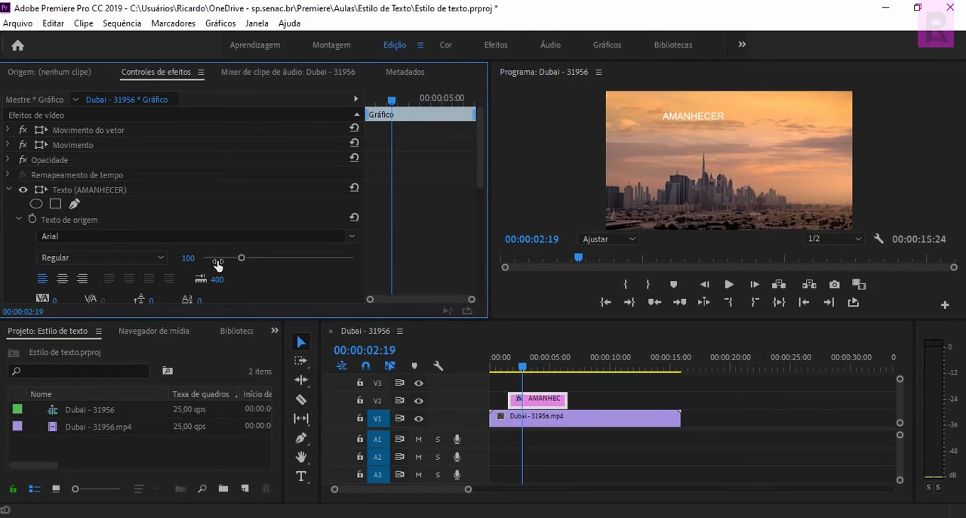
Enlarge the AMANHECER text to size 260 and move it lower, centred just above the skyline.
drag(243, 260, 300, 266)
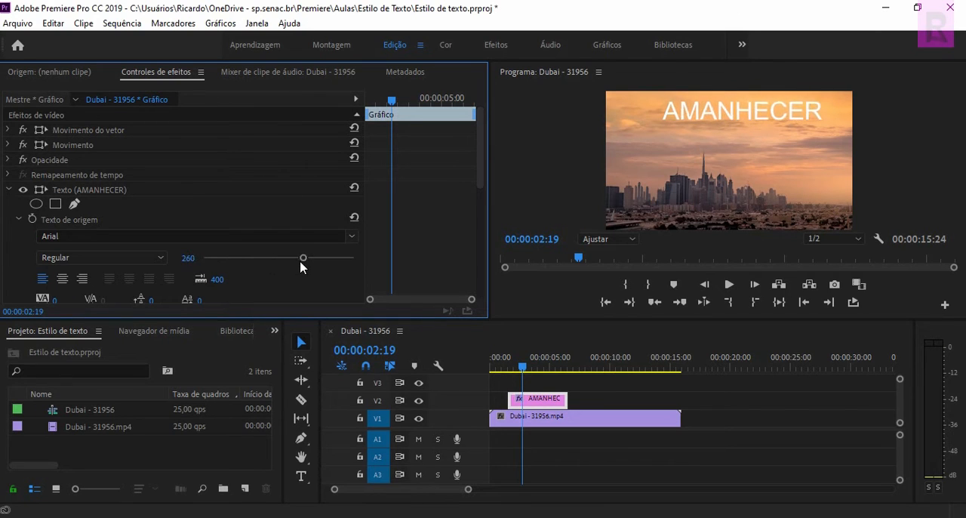
click(735, 134)
mouse_move(730, 146)
mouse_down()
mouse_move(714, 162)
mouse_move(739, 141)
mouse_up()
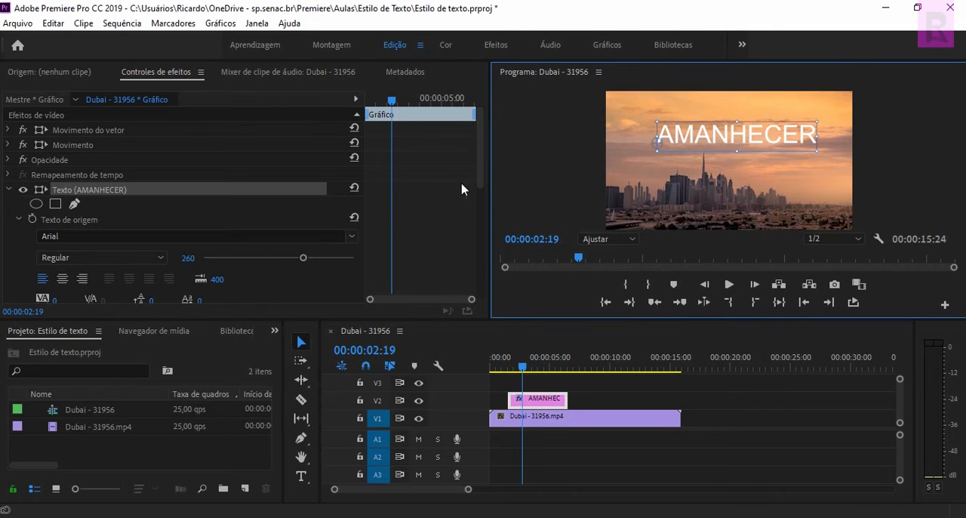
Increase the AMANHECER text's letter spacing (Espaçamento) to 91.
drag(481, 178, 478, 217)
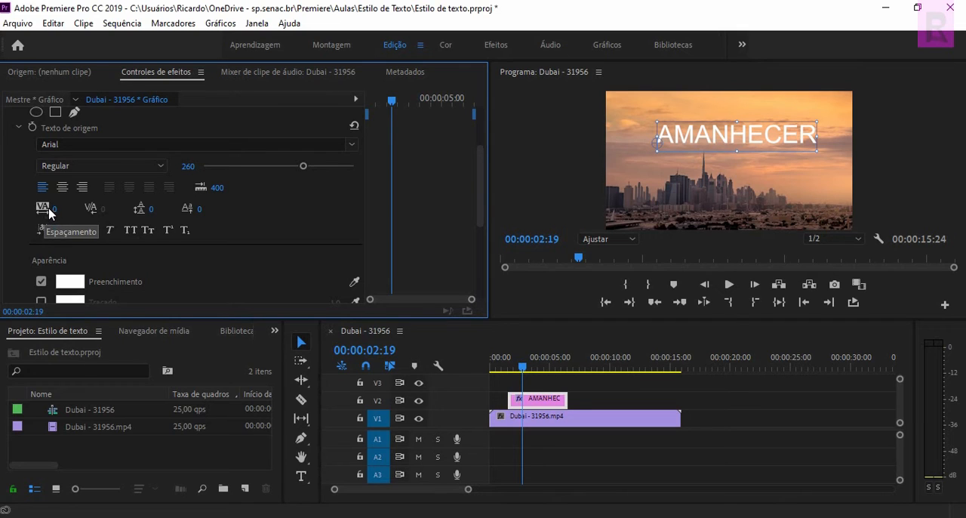
drag(60, 212, 108, 209)
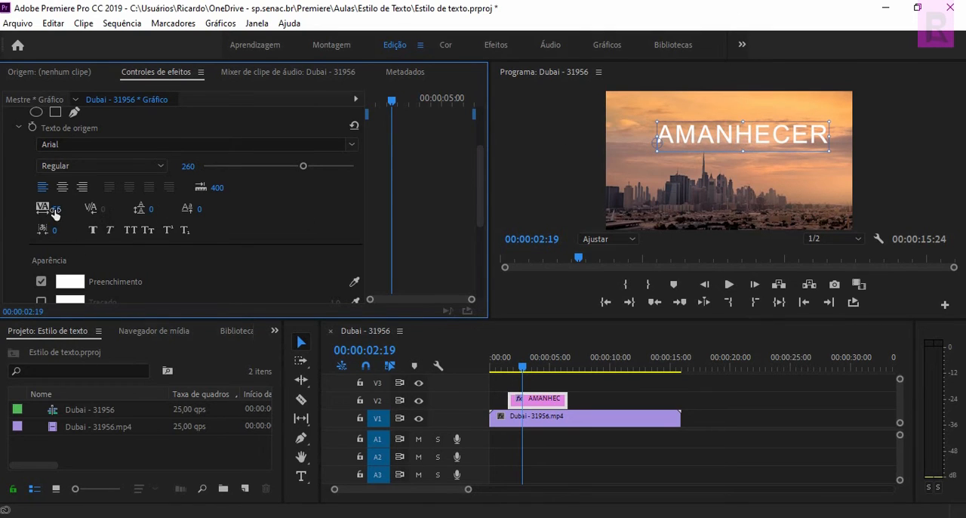
drag(47, 212, 85, 210)
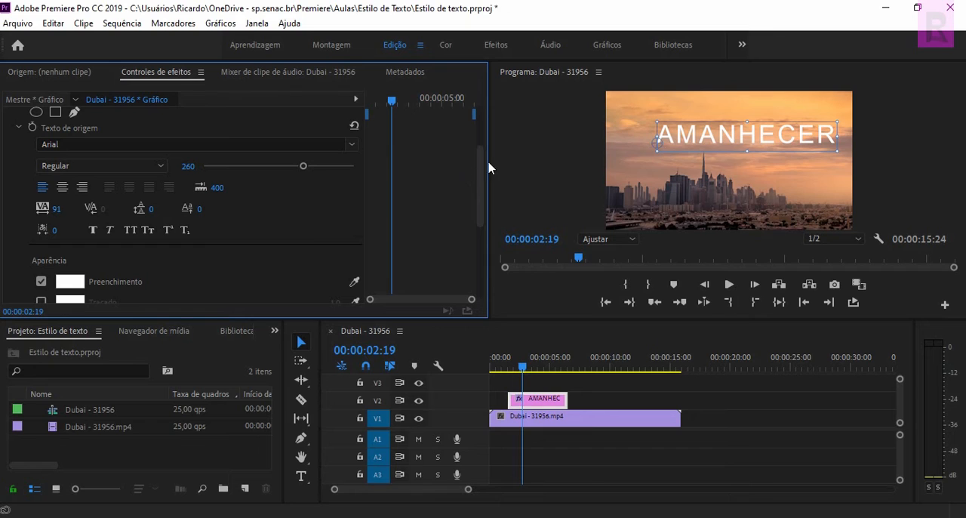
Sample the sky's light orange (EEA570) as the AMANHECER text's fill colour and reposition the text to 405,2 by 560,4.
drag(480, 163, 477, 194)
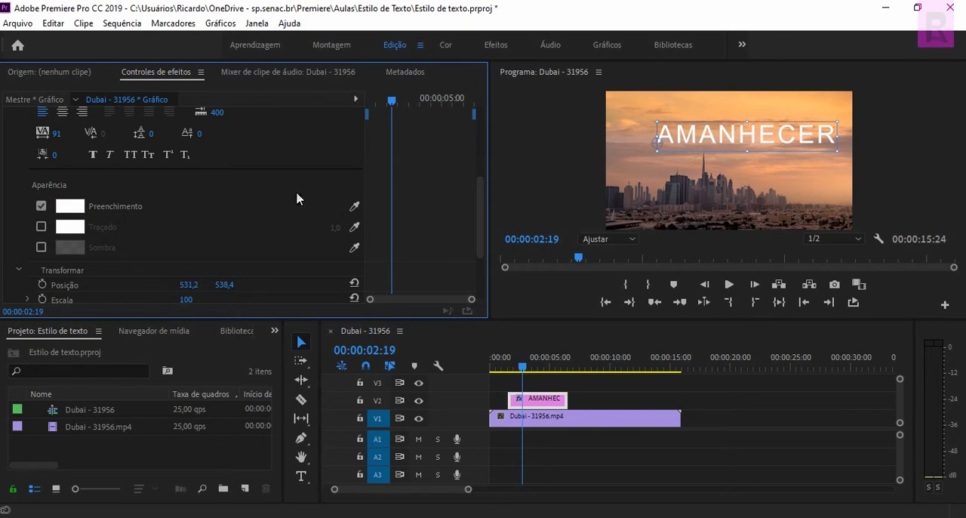
click(70, 209)
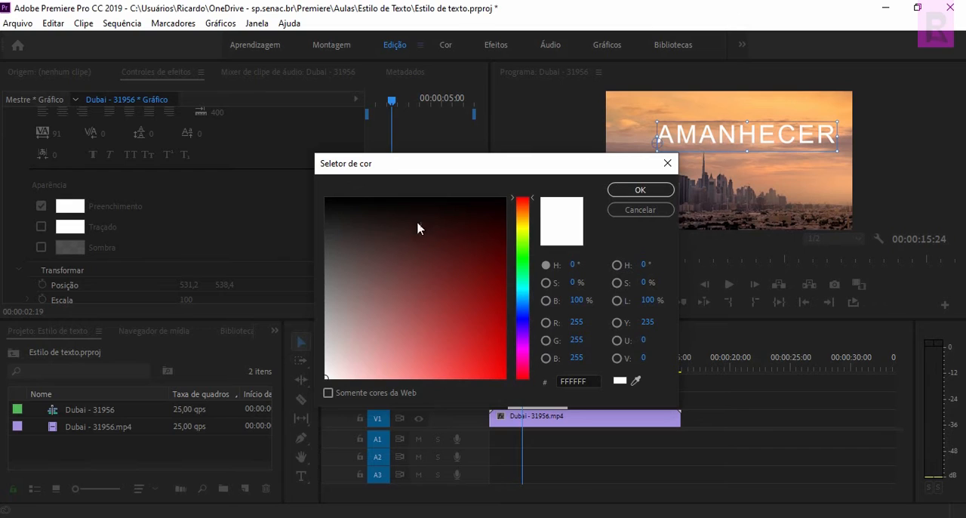
mouse_move(469, 280)
mouse_down()
mouse_move(463, 251)
mouse_move(408, 272)
mouse_move(440, 320)
mouse_move(460, 323)
mouse_move(473, 267)
mouse_move(458, 229)
mouse_up()
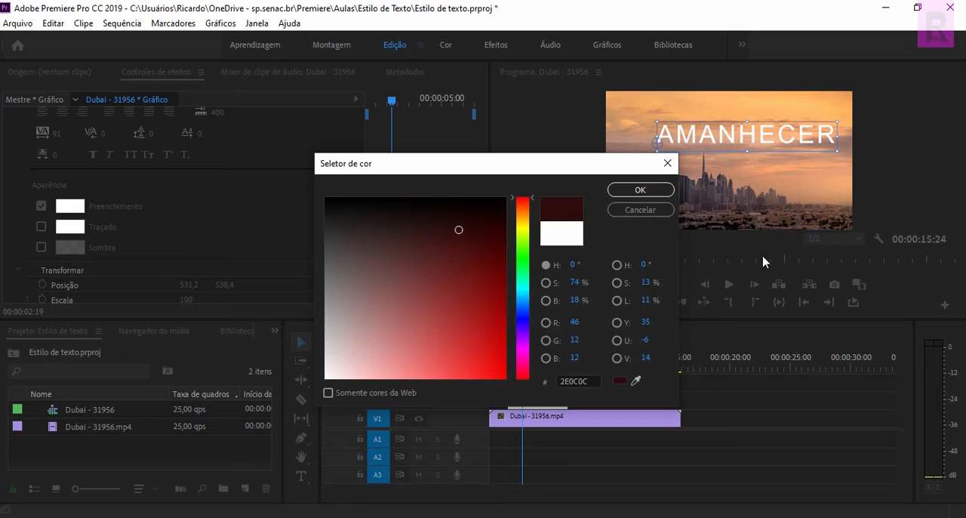
click(642, 375)
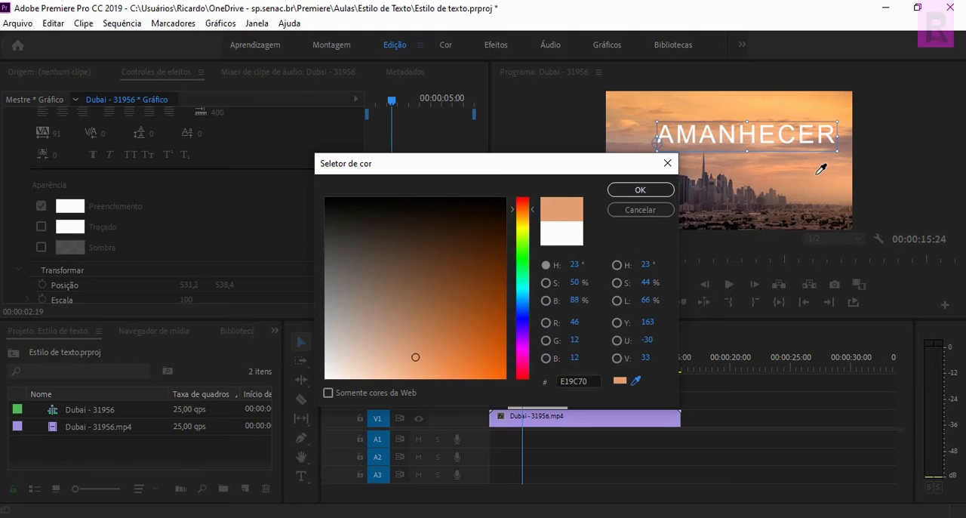
click(834, 180)
click(640, 190)
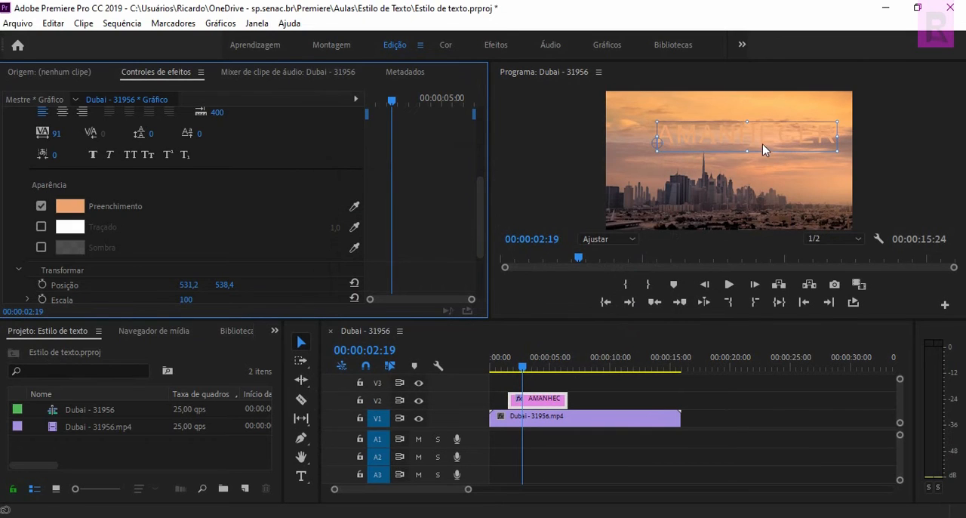
mouse_move(763, 146)
mouse_down()
mouse_move(761, 196)
mouse_move(759, 121)
mouse_move(761, 136)
mouse_up()
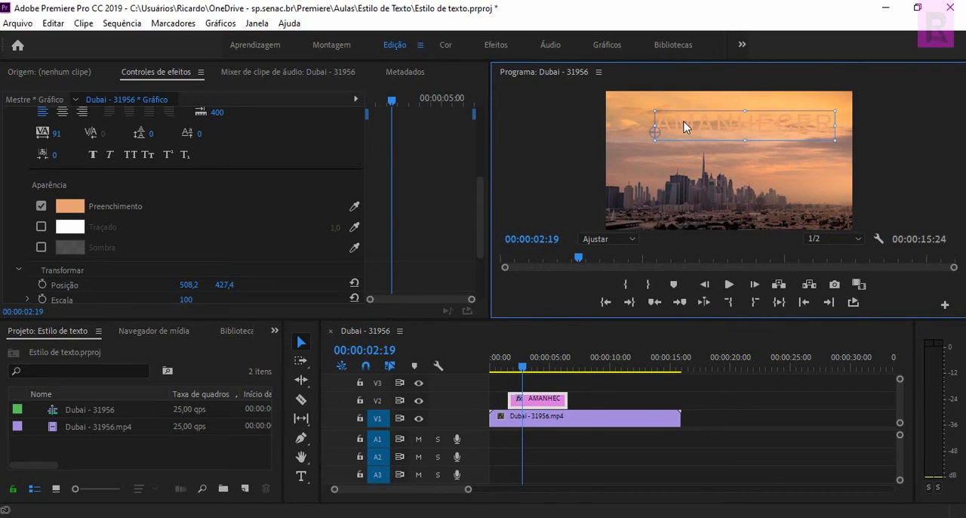
mouse_move(728, 125)
mouse_down()
mouse_move(745, 171)
mouse_move(718, 138)
mouse_up()
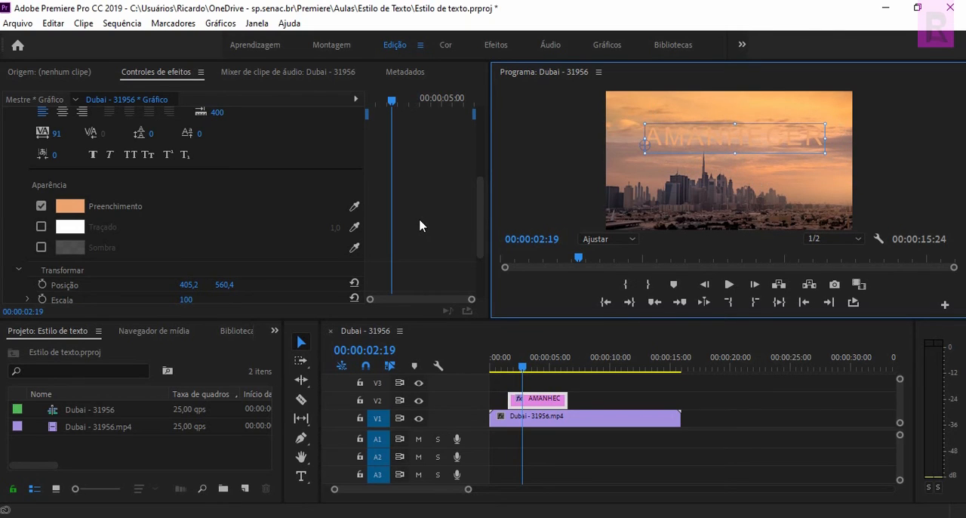
Give the AMANHECER text a dark red stroke (Traçado) with a width of 45,0.
click(42, 227)
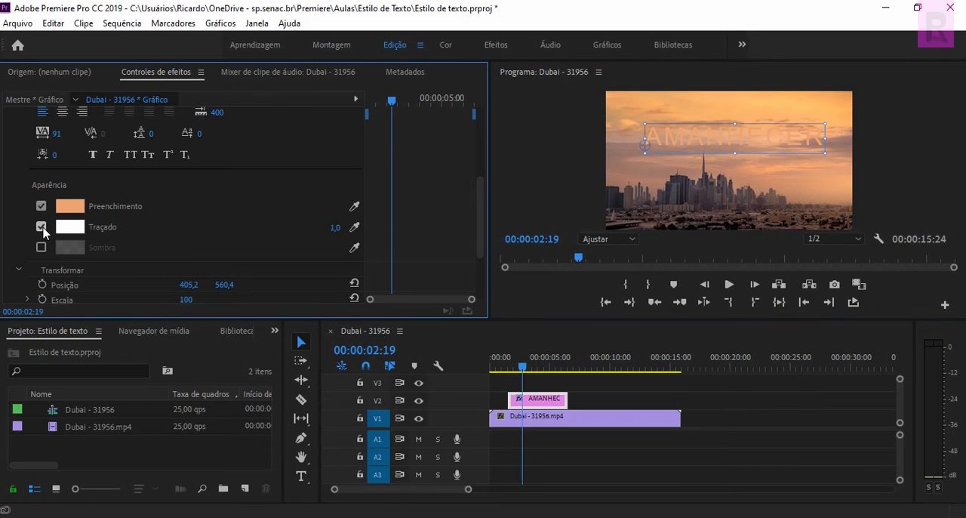
click(70, 228)
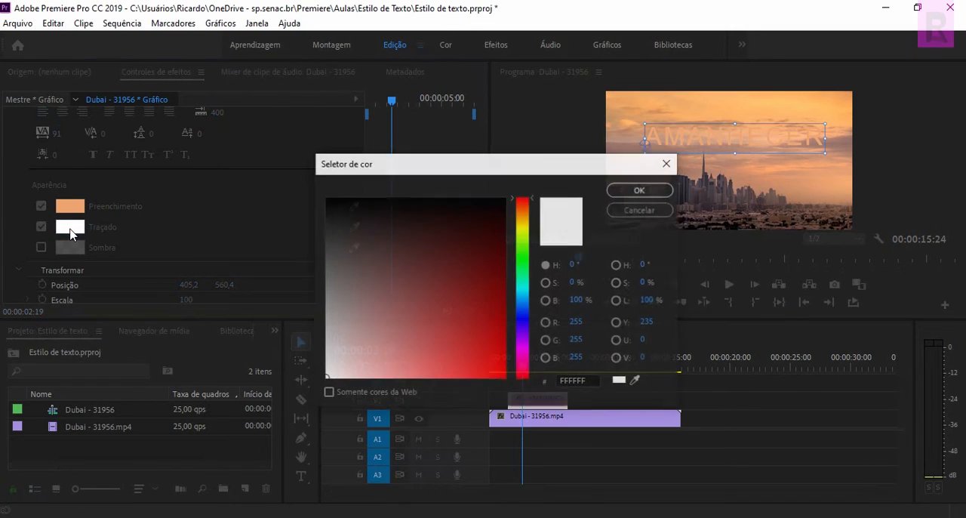
drag(457, 267, 486, 263)
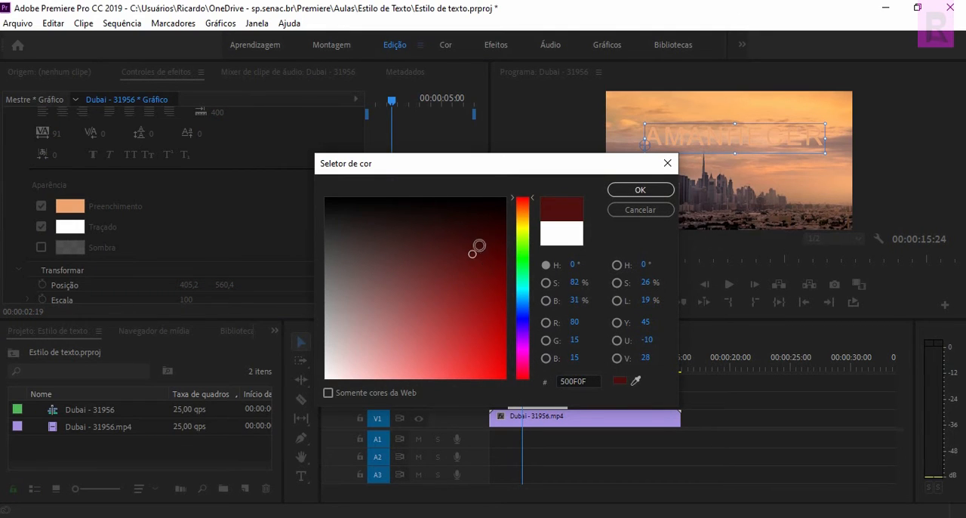
click(649, 192)
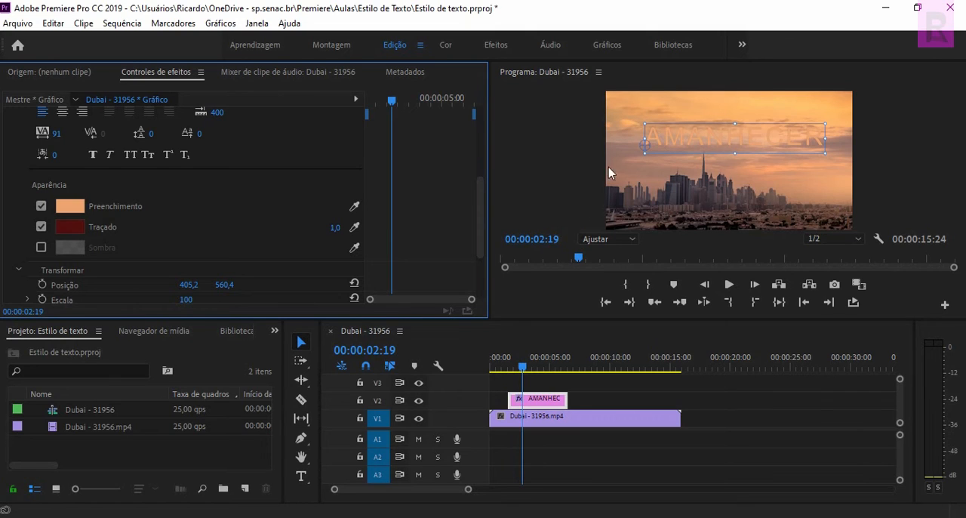
drag(337, 232, 349, 234)
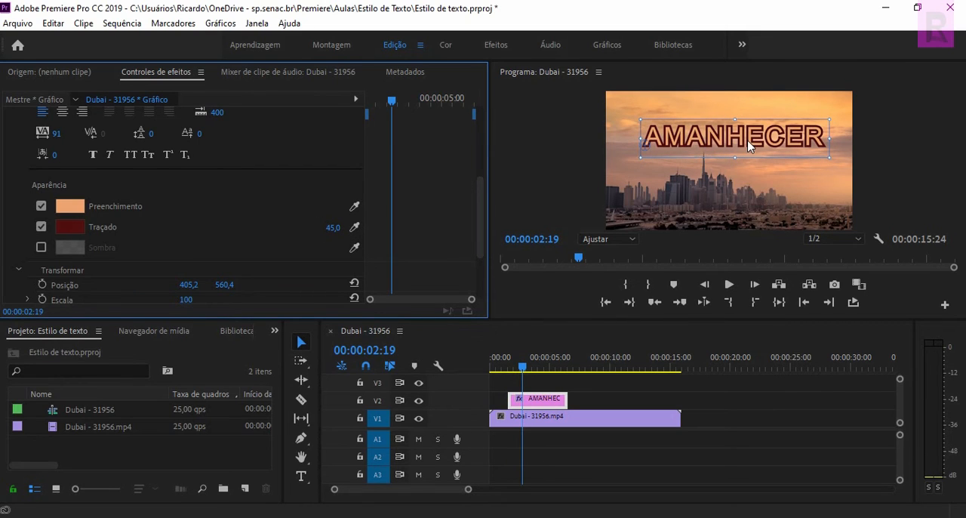
Compare the AMANHECER text with and without its stroke, leaving the stroke enabled.
click(41, 227)
click(41, 227)
click(41, 228)
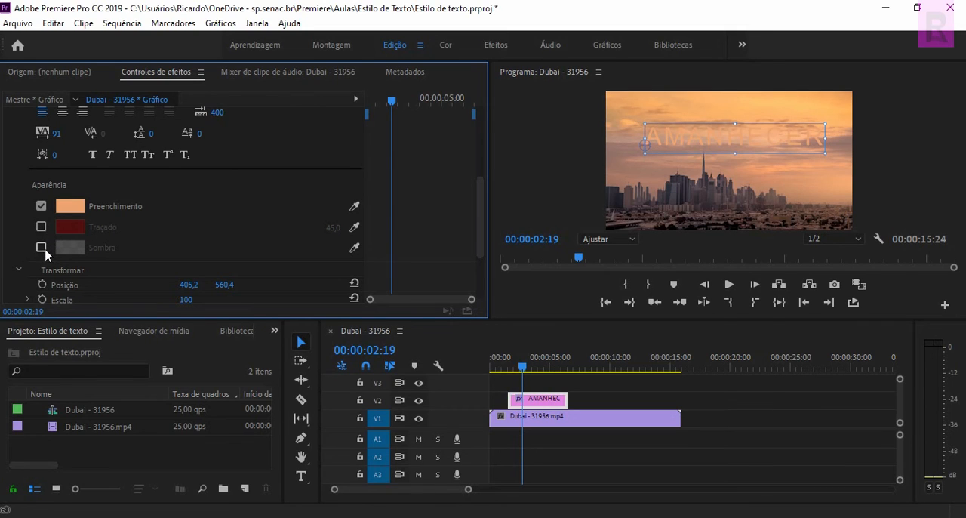
click(42, 227)
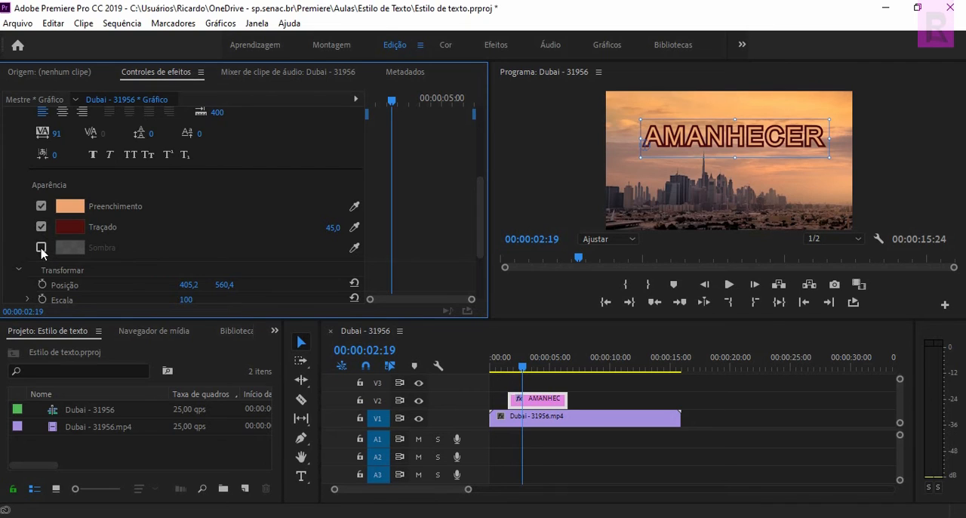
Enable the shadow (Sombra) on the AMANHECER text and turn off its dark red stroke.
click(42, 248)
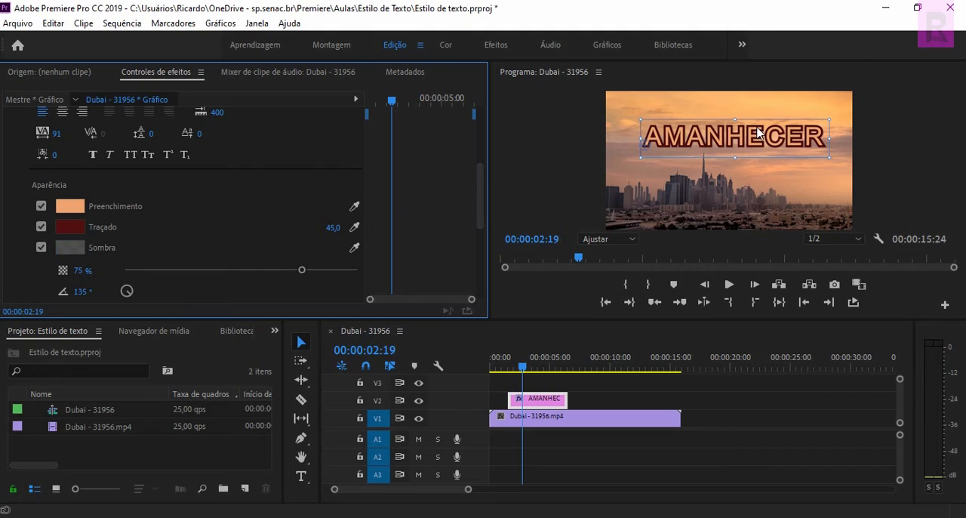
click(42, 249)
click(42, 249)
click(42, 249)
click(42, 249)
click(42, 227)
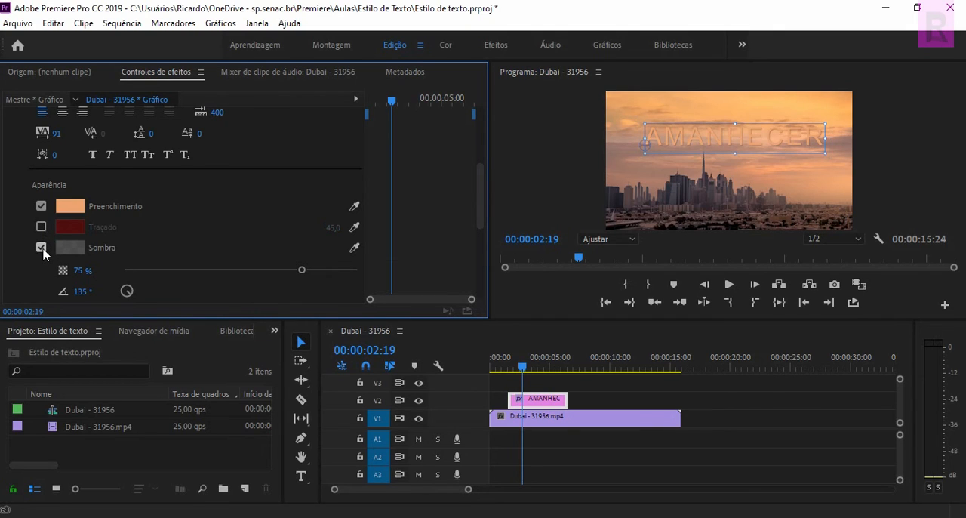
Compare the AMANHECER text with and without its shadow, leaving the shadow enabled.
click(42, 249)
click(41, 248)
click(41, 249)
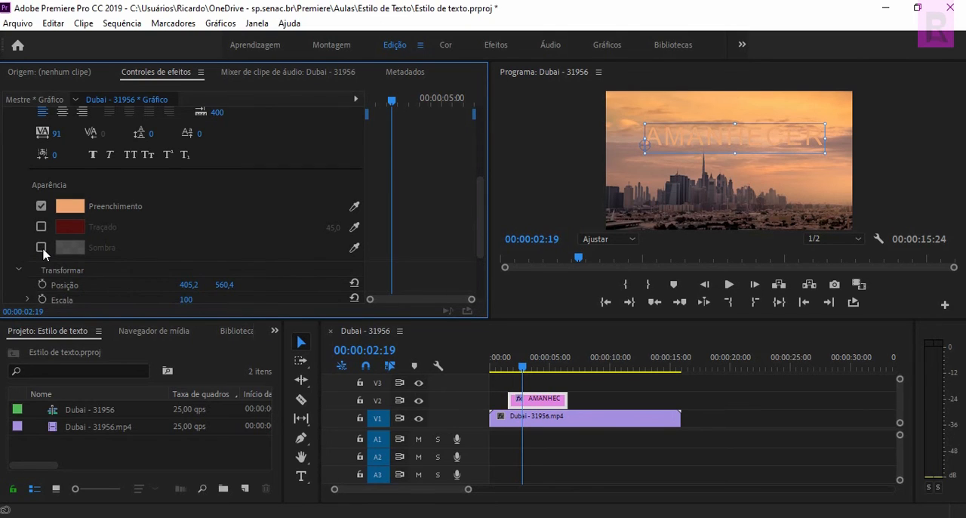
click(42, 249)
click(41, 248)
click(42, 247)
Enlarge the upper panels for a bigger preview and set the text shadow's opacity to 61 %.
drag(483, 198, 483, 225)
scroll(482, 224, down, 1)
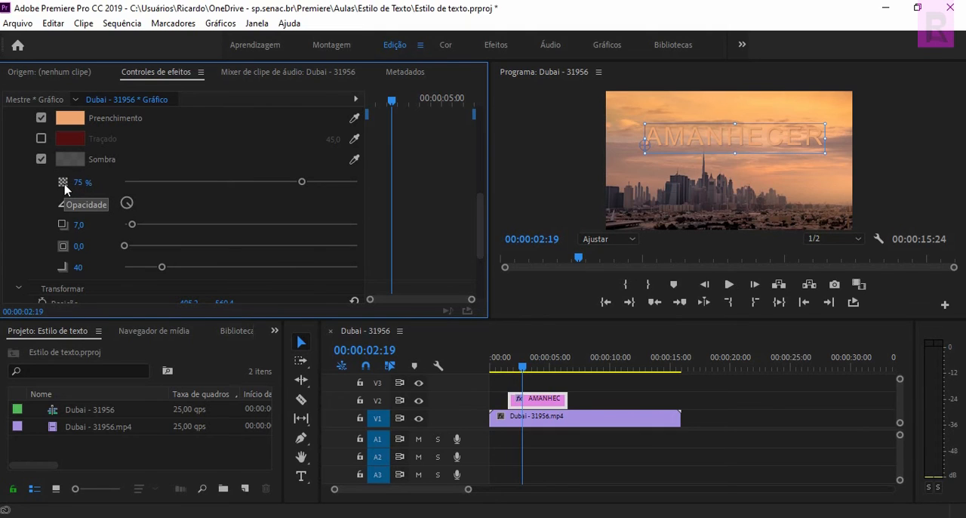
mouse_move(303, 186)
mouse_down()
mouse_move(274, 188)
mouse_move(305, 186)
mouse_up()
drag(681, 324, 680, 412)
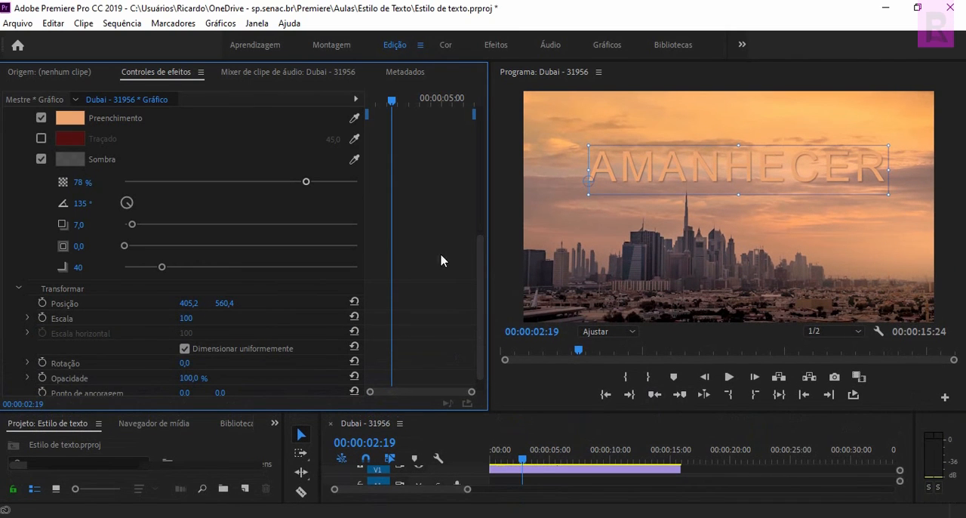
drag(306, 187, 268, 184)
Set the text shadow's distance to 53,5 and its angle to 140°.
click(86, 203)
key(Return)
mouse_move(98, 208)
mouse_down()
mouse_move(204, 206)
mouse_move(109, 204)
mouse_up()
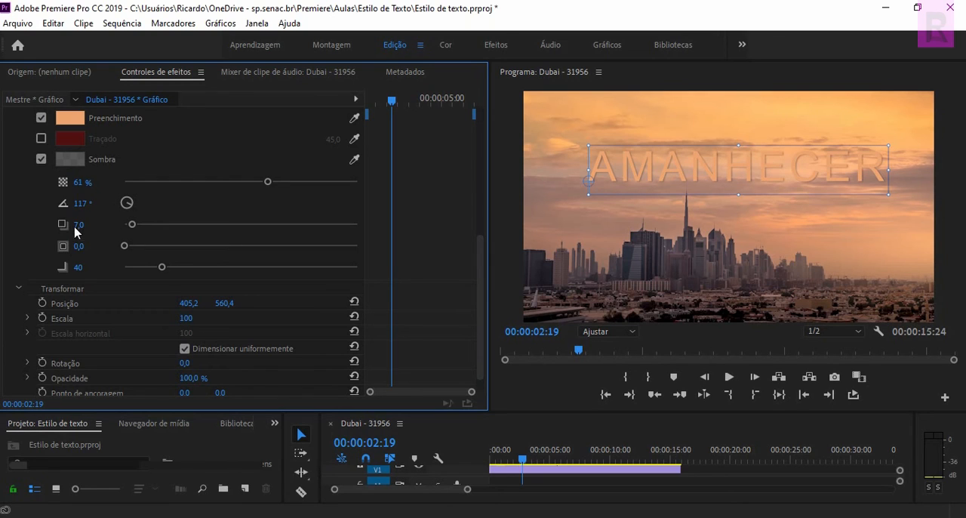
drag(133, 230, 186, 224)
mouse_move(93, 205)
mouse_down()
mouse_move(179, 204)
mouse_move(110, 207)
mouse_up()
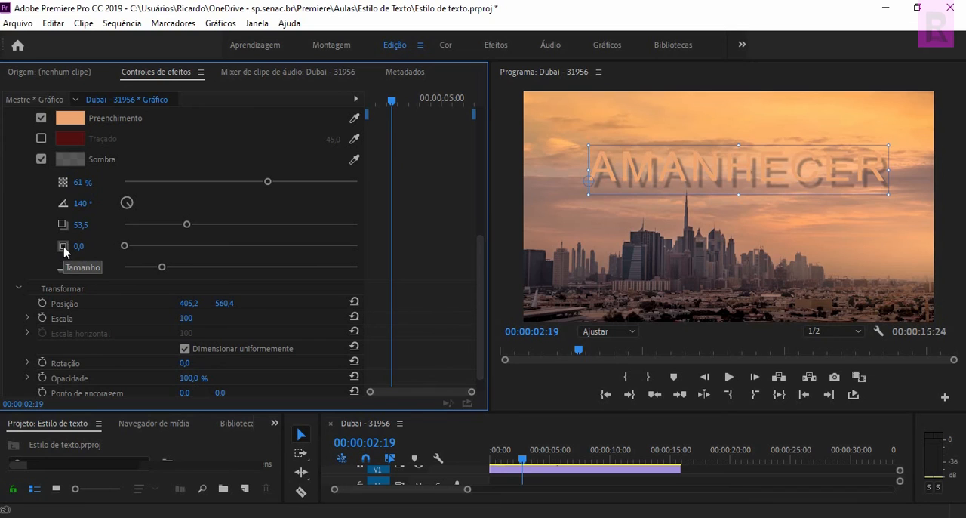
Try different size and blur values for the text shadow, restoring them to 0,0 and 40.
mouse_move(128, 245)
mouse_down()
mouse_move(301, 247)
mouse_move(119, 245)
mouse_up()
mouse_move(163, 267)
mouse_down()
mouse_move(255, 268)
mouse_move(125, 270)
mouse_move(166, 268)
mouse_up()
click(79, 268)
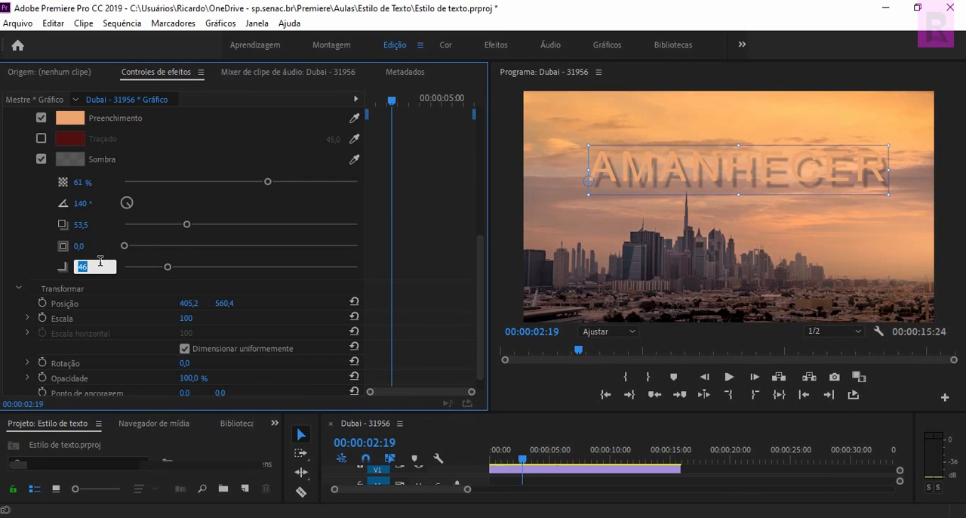
key(Return)
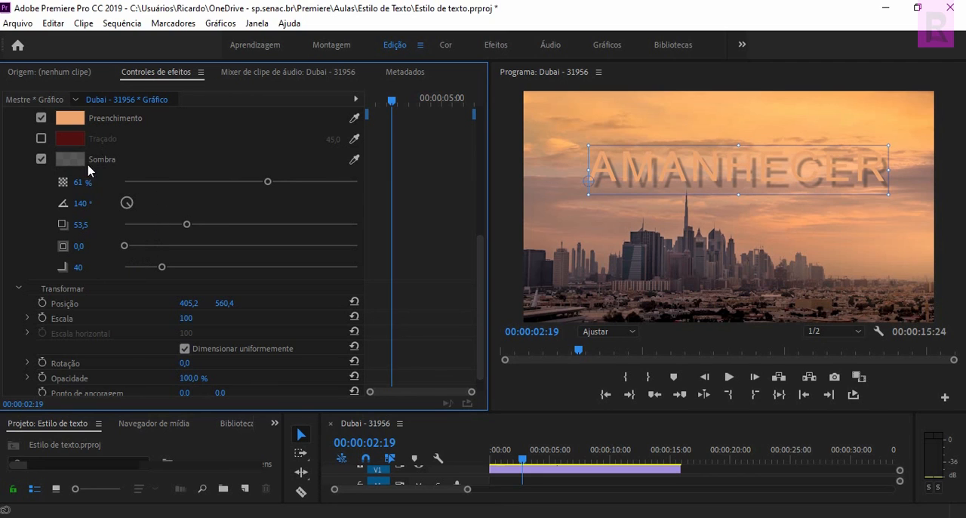
Restore the timeline area's height and play the sequence from the start to preview the styled title.
drag(483, 264, 481, 190)
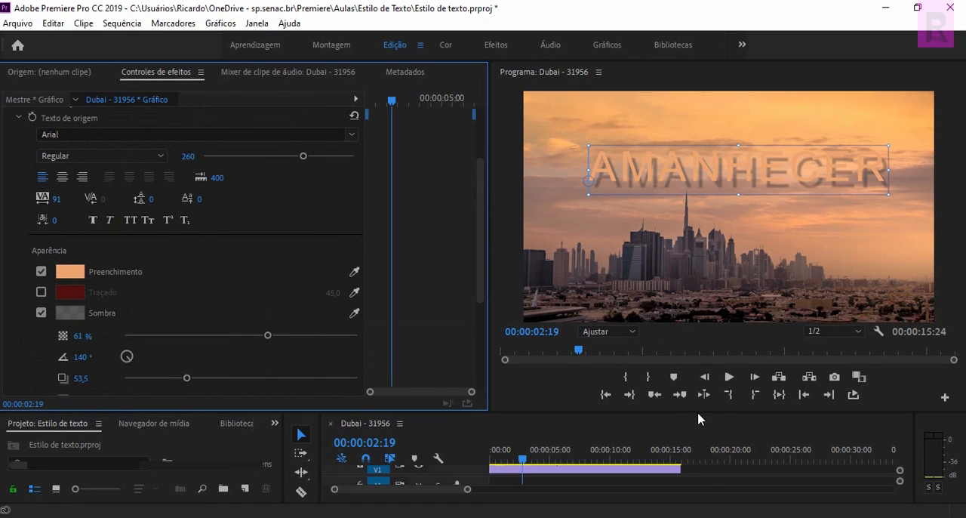
drag(700, 414, 700, 329)
drag(520, 385, 500, 381)
click(734, 297)
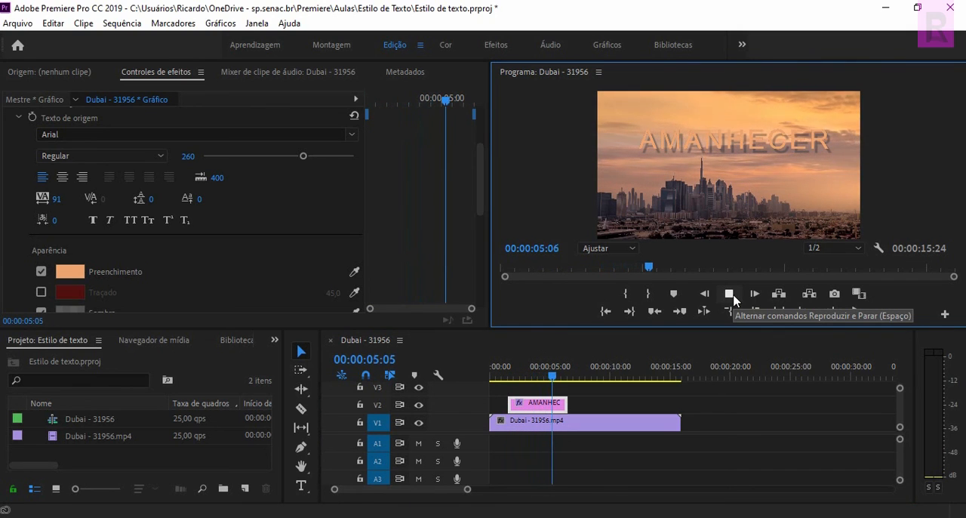
click(730, 296)
Return the playhead to 00:00:02:05 over the title and show the text's Transformar properties.
click(574, 378)
drag(573, 378, 516, 378)
drag(477, 212, 487, 304)
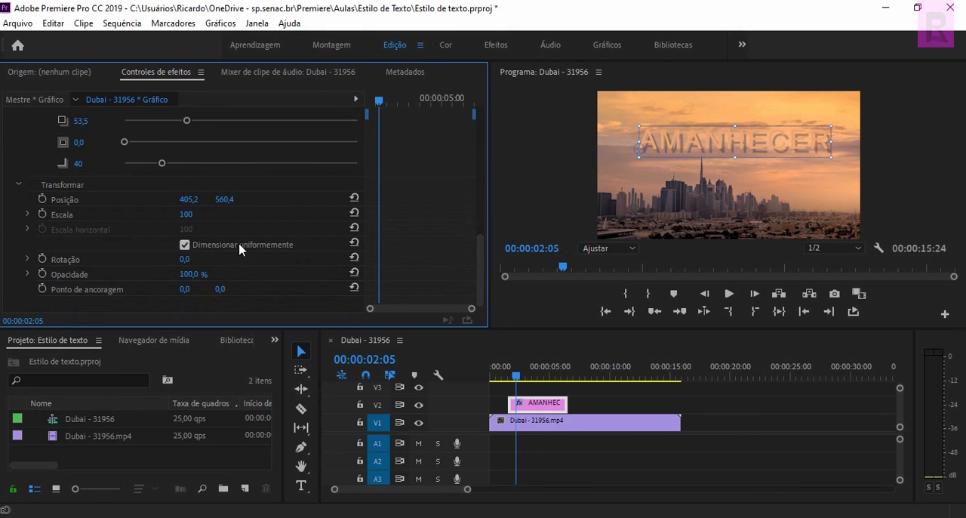